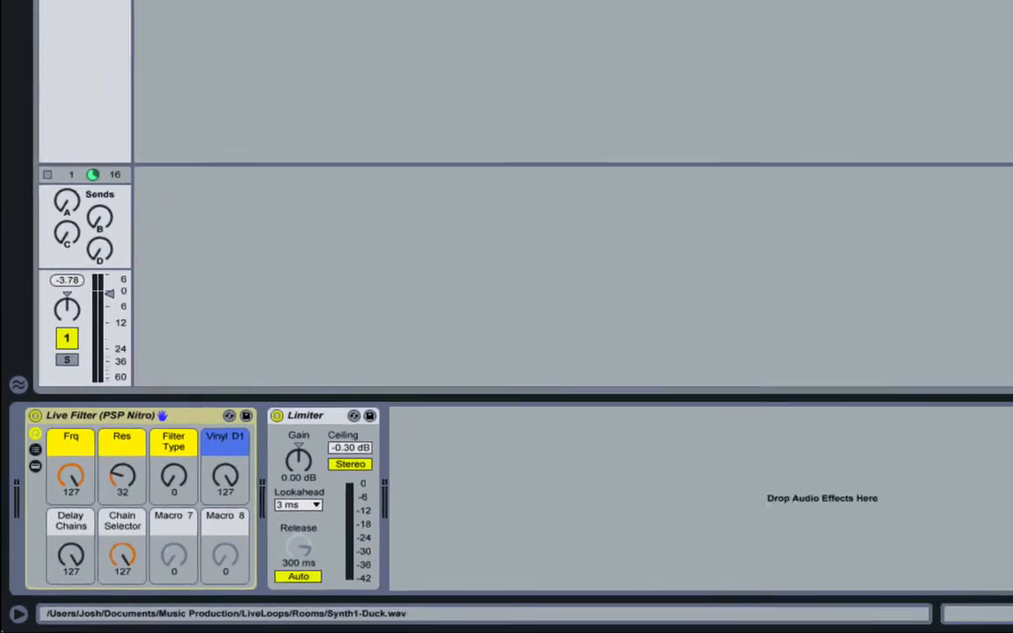
# - Open the Synth1-Duck clip during playback and choose Live Filter (PSP Nitro) as its envelope device
pyautogui.doubleClick(69, 59)
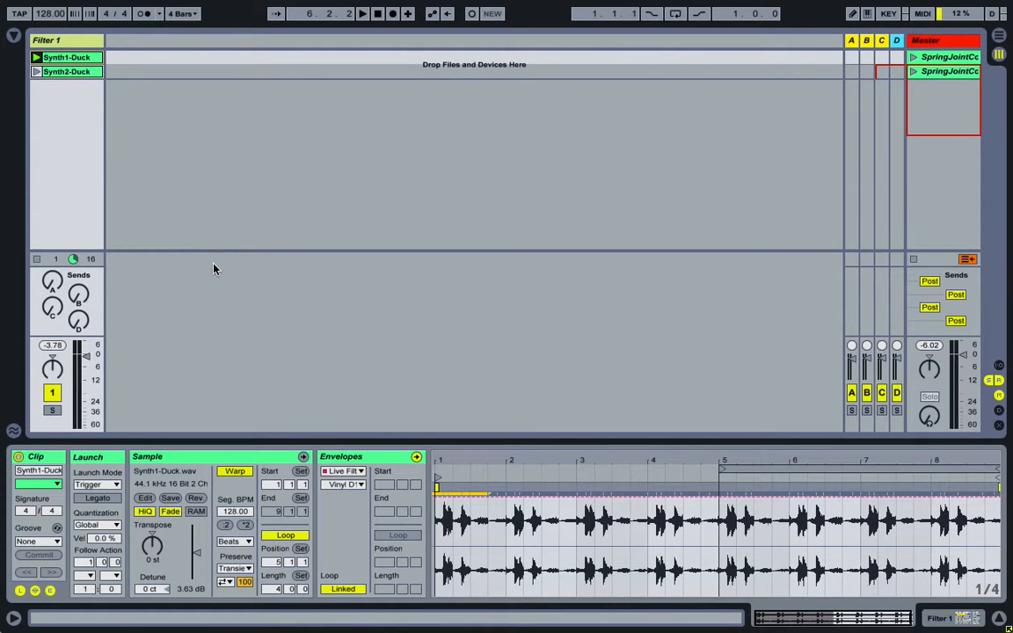
pyautogui.press('space')
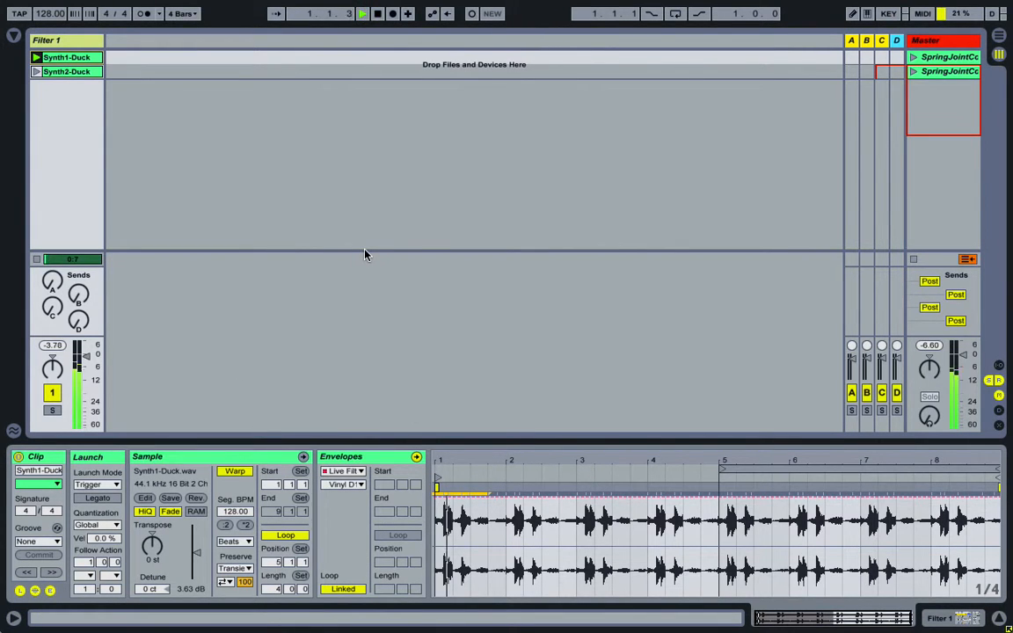
pyautogui.click(343, 471)
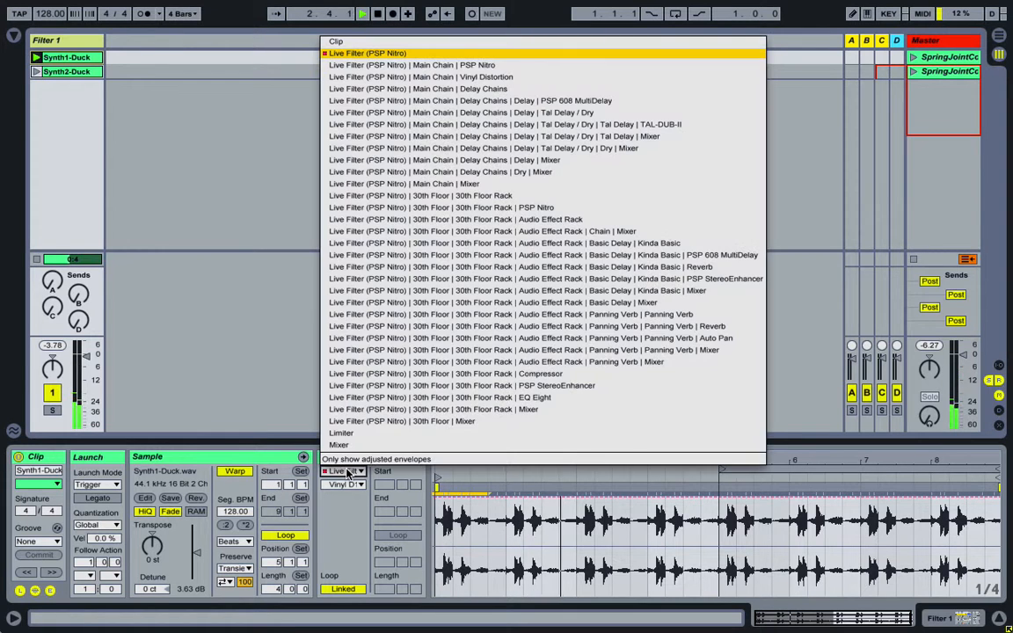
pyautogui.click(397, 54)
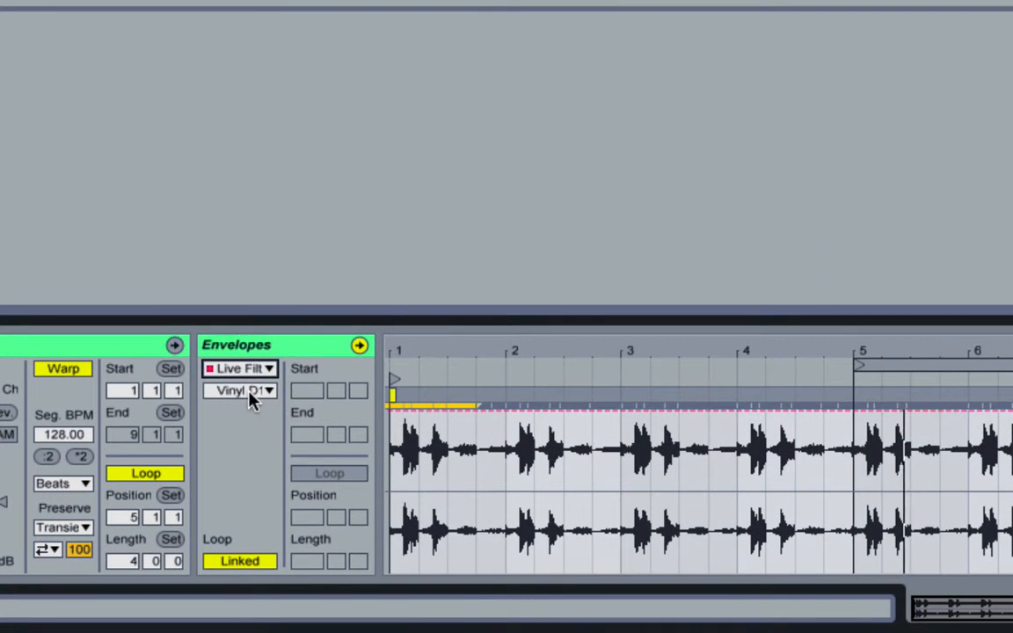
# - Display the Vinyl D1 Modulation envelope and delete its breakpoint at the start of the clip
pyautogui.click(278, 419)
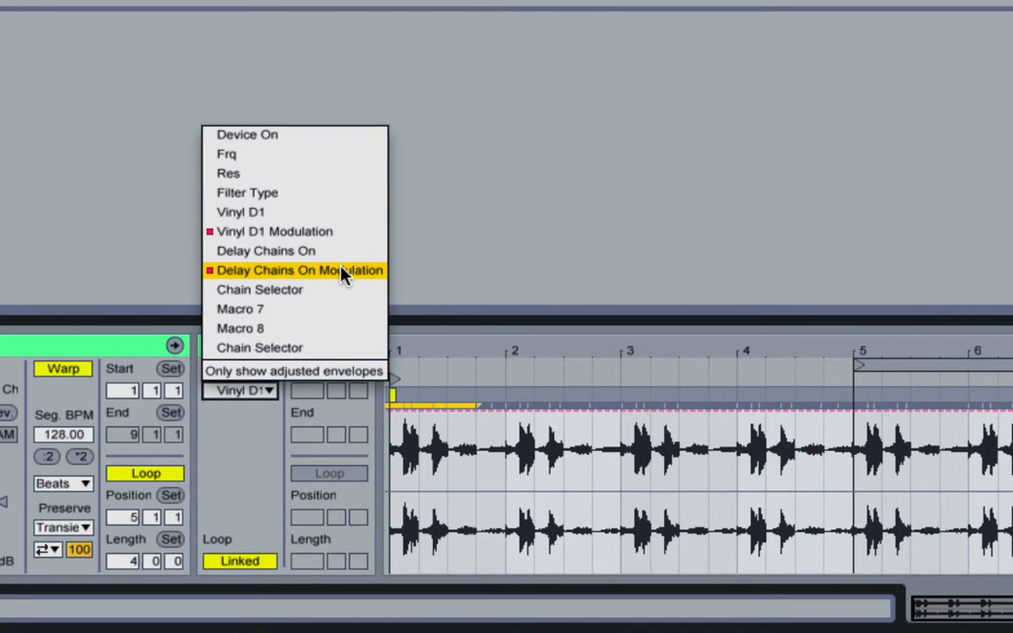
pyautogui.click(343, 231)
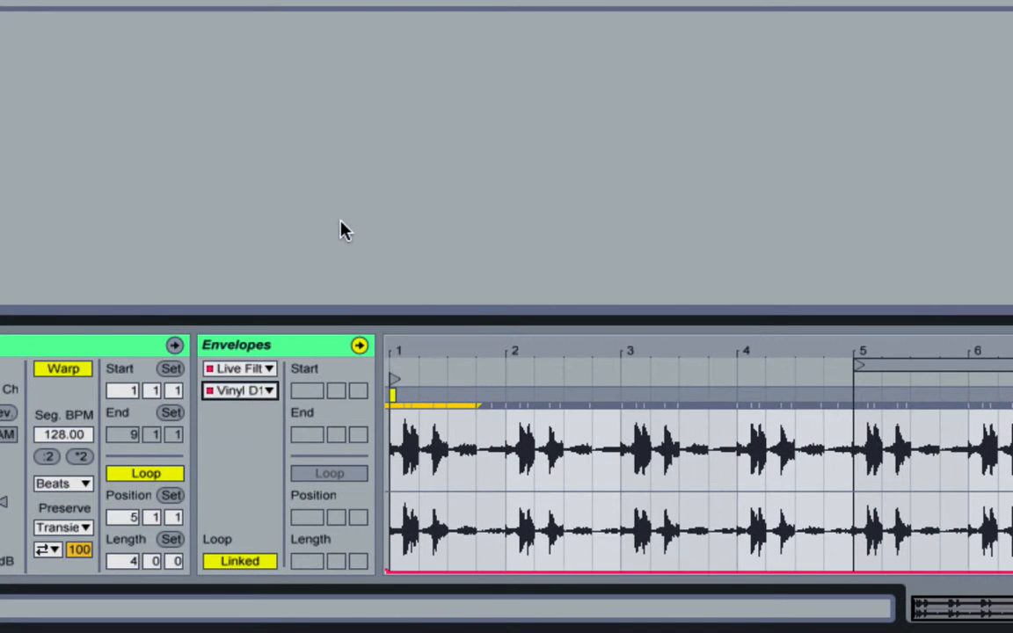
pyautogui.click(243, 392)
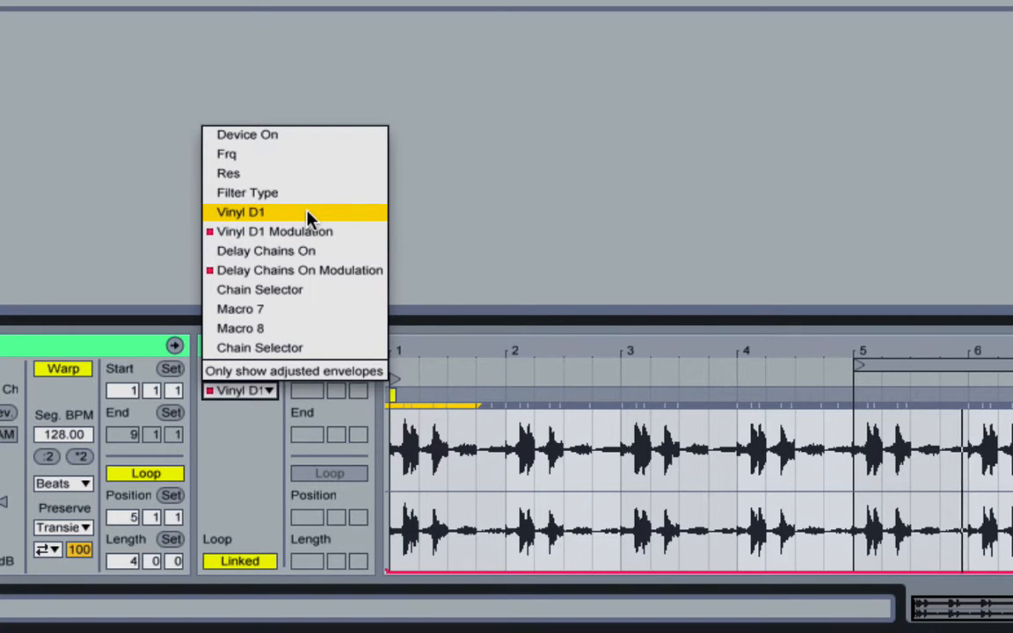
pyautogui.click(285, 231)
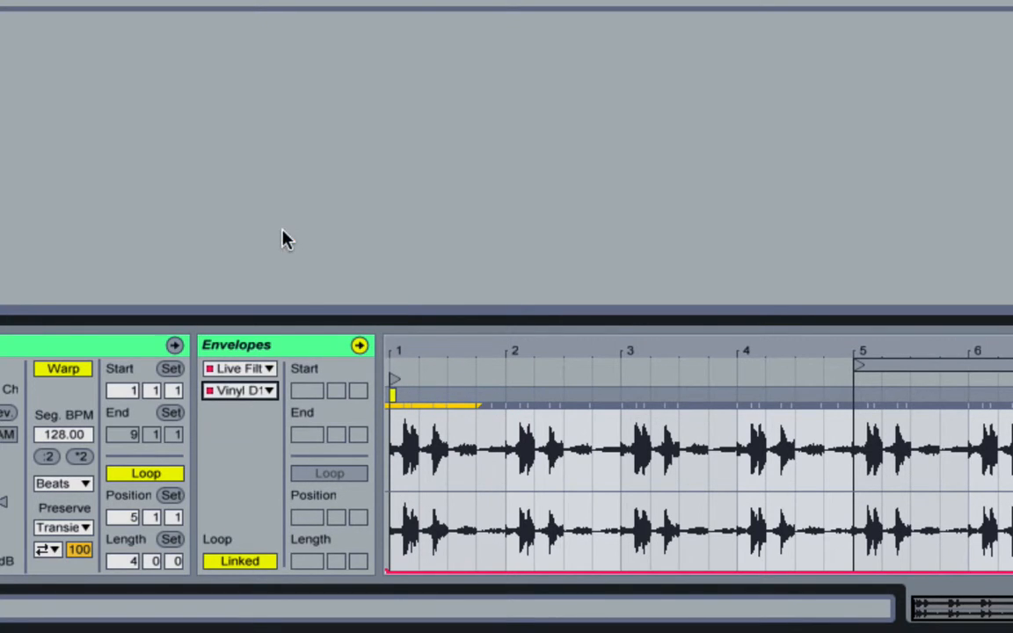
pyautogui.doubleClick(387, 575)
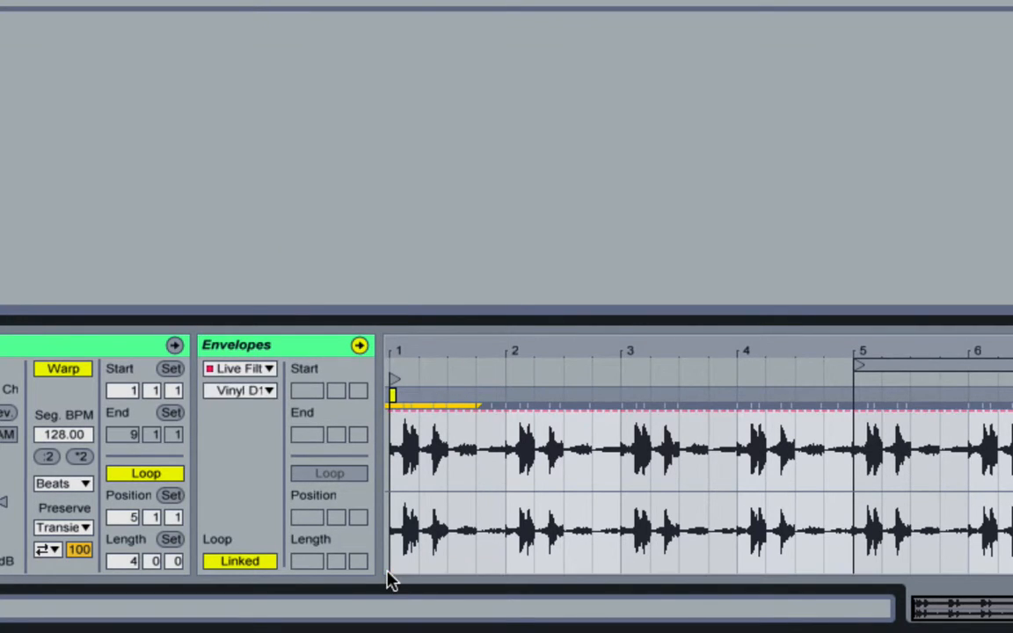
# - Display the Delay Chains On Modulation envelope and place a breakpoint at 0% in bar 1
pyautogui.click(239, 392)
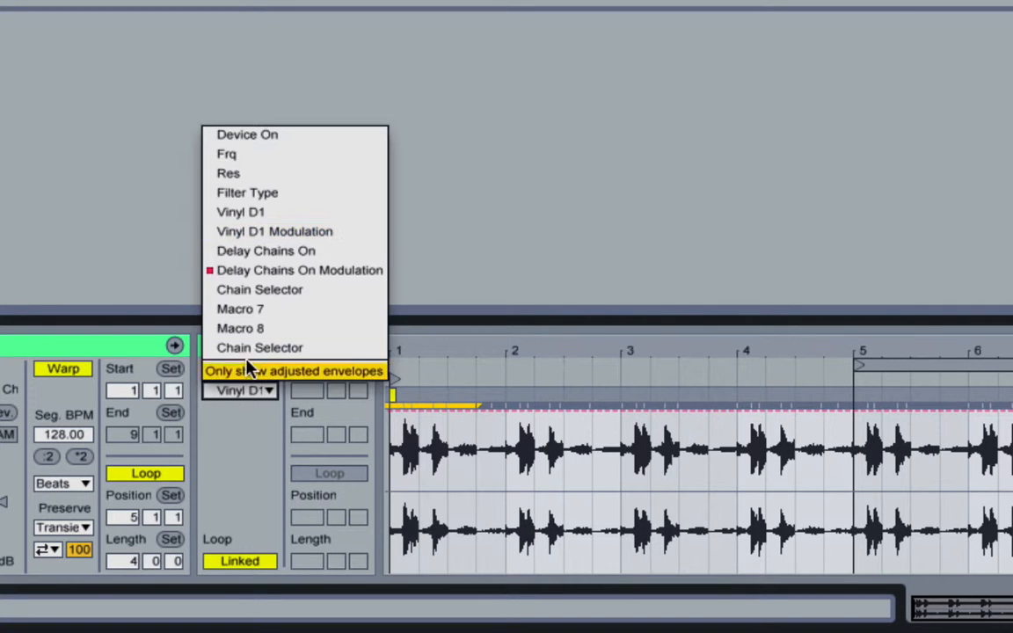
pyautogui.click(323, 272)
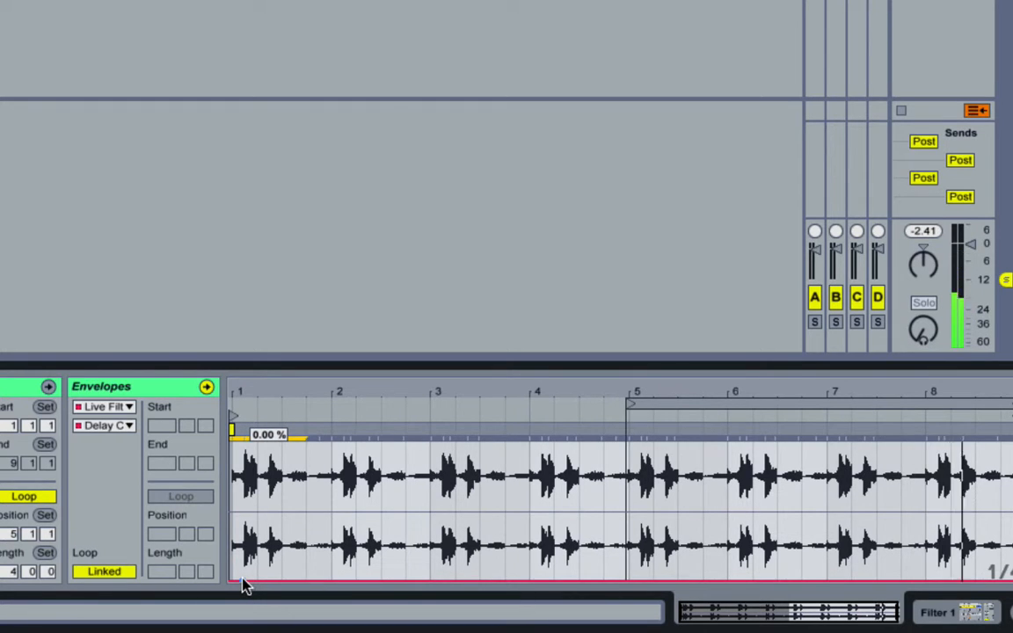
pyautogui.press('super+z')
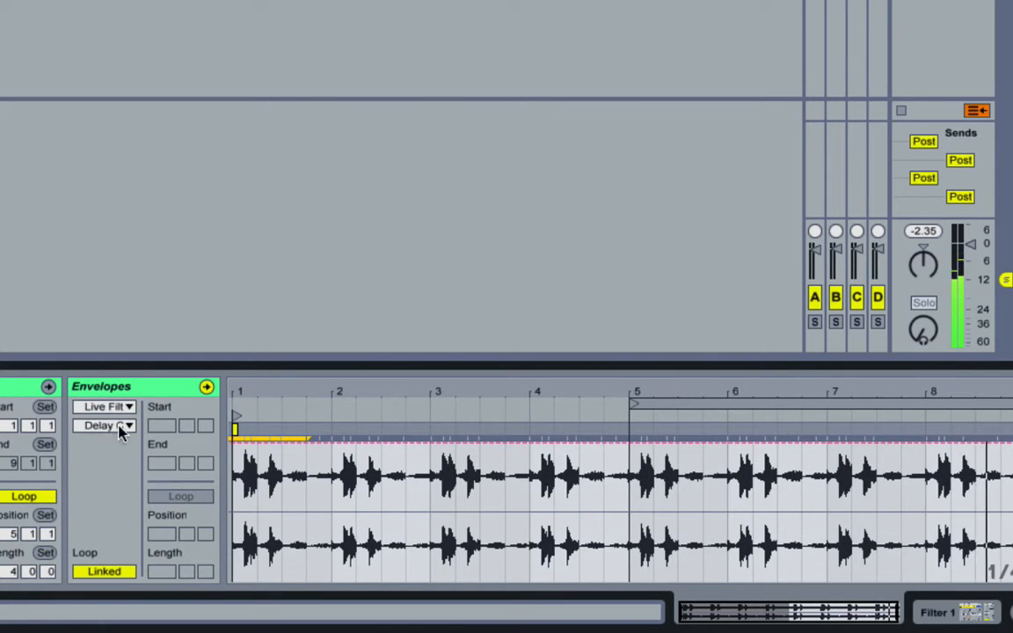
pyautogui.click(253, 456)
pyautogui.moveTo(264, 445); pyautogui.dragTo(258, 490)
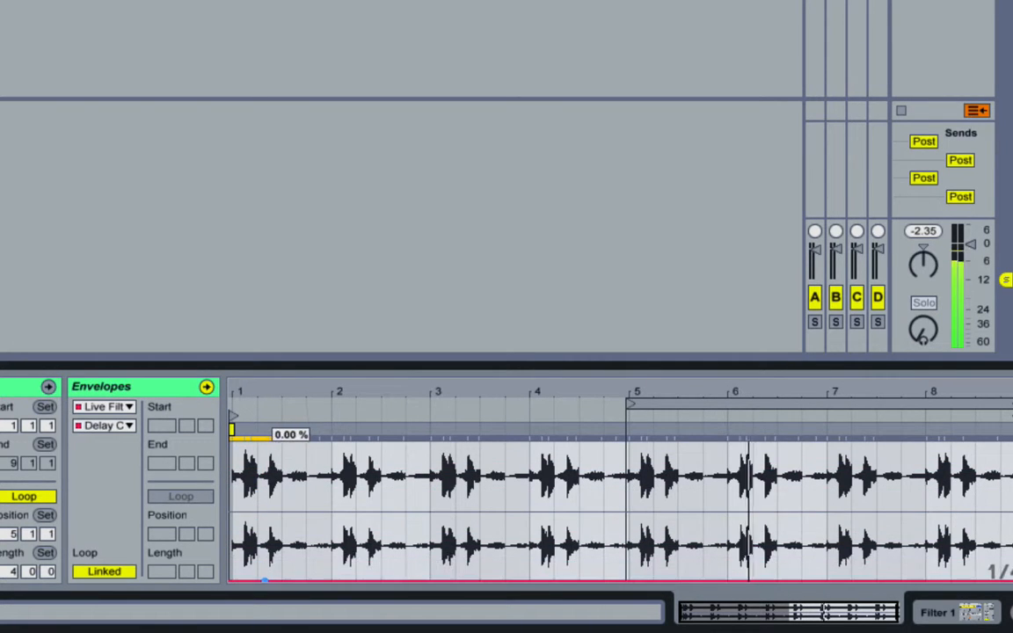
# - Shape the Delay Chains On Modulation envelope with a steep rise past bar 5.5, a peak just after bar 7 and a fall to zero after bar 8
pyautogui.click(119, 427)
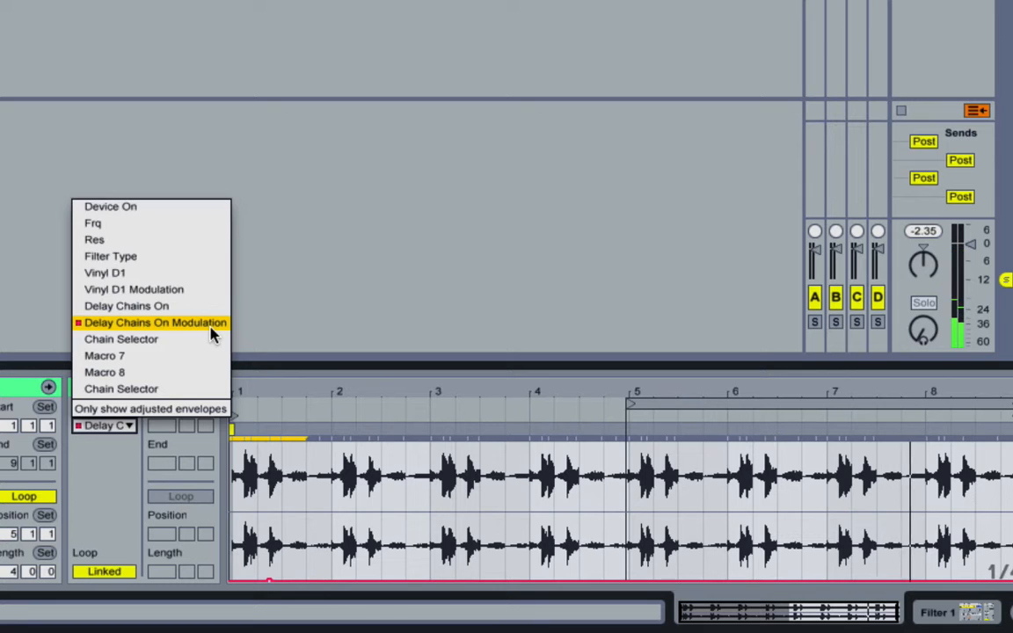
pyautogui.click(113, 467)
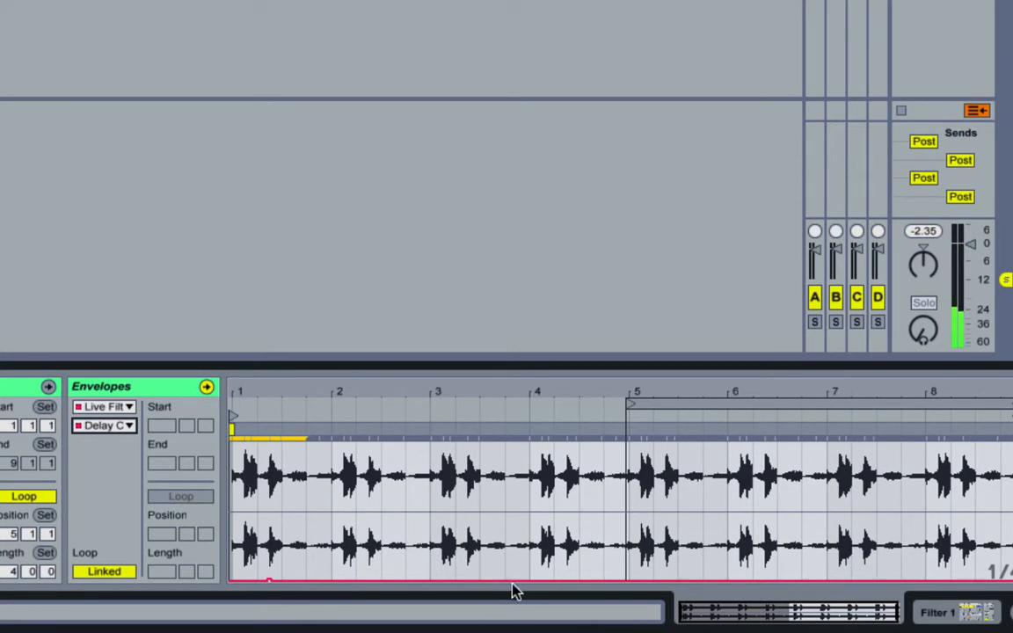
pyautogui.moveTo(521, 582); pyautogui.dragTo(983, 582)
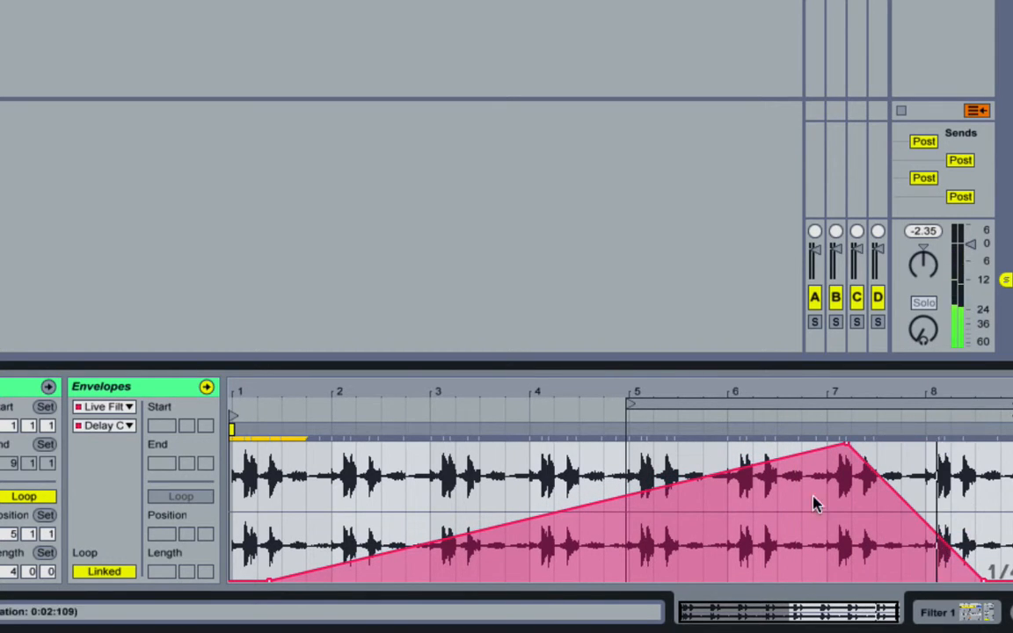
pyautogui.click(693, 481)
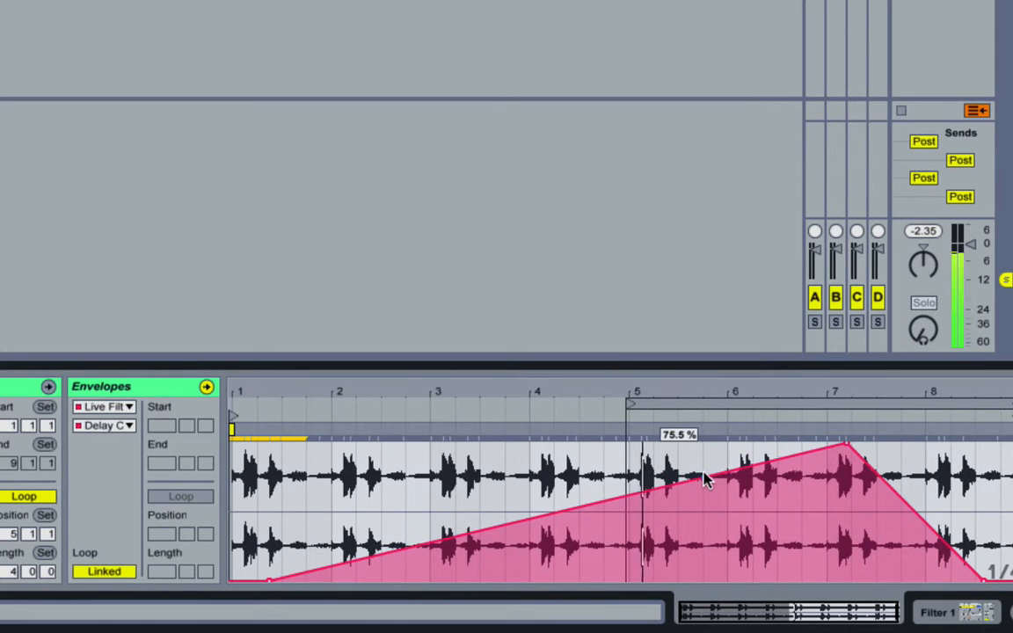
pyautogui.moveTo(694, 481); pyautogui.dragTo(673, 557)
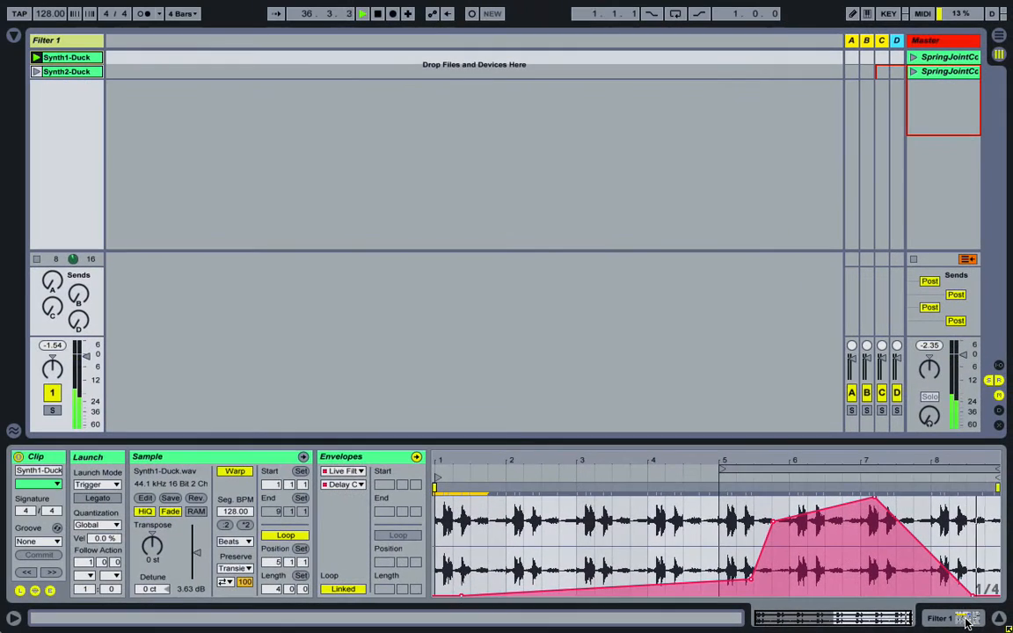
# - Show the Filter 1 track's devices and sweep the Live Filter rack's Delay Chains macro down and up, ending at 78
pyautogui.click(968, 621)
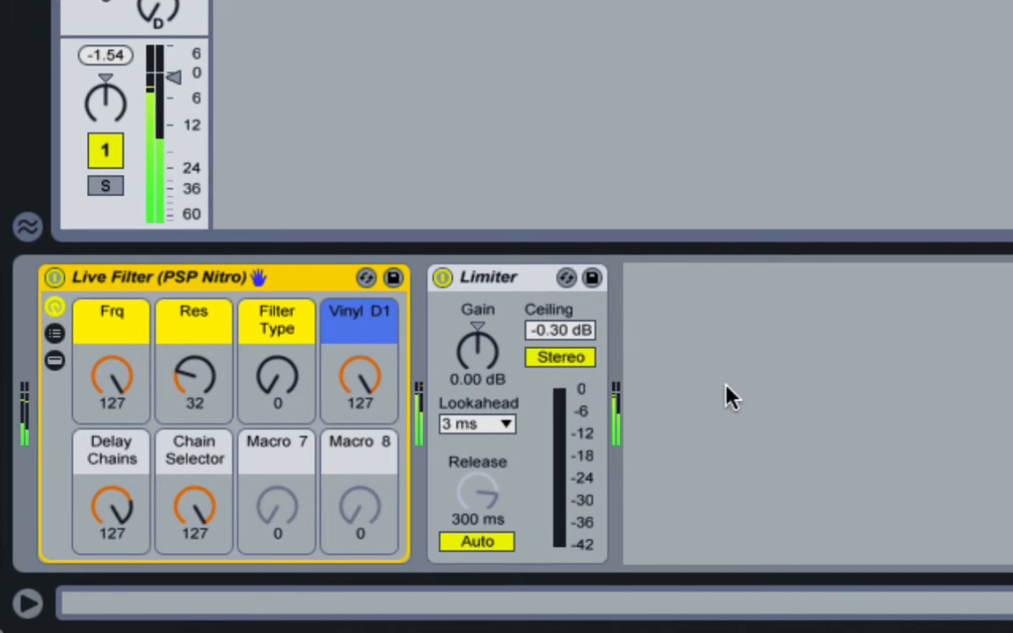
pyautogui.click(114, 504)
pyautogui.moveTo(113, 504); pyautogui.dragTo(113, 550)
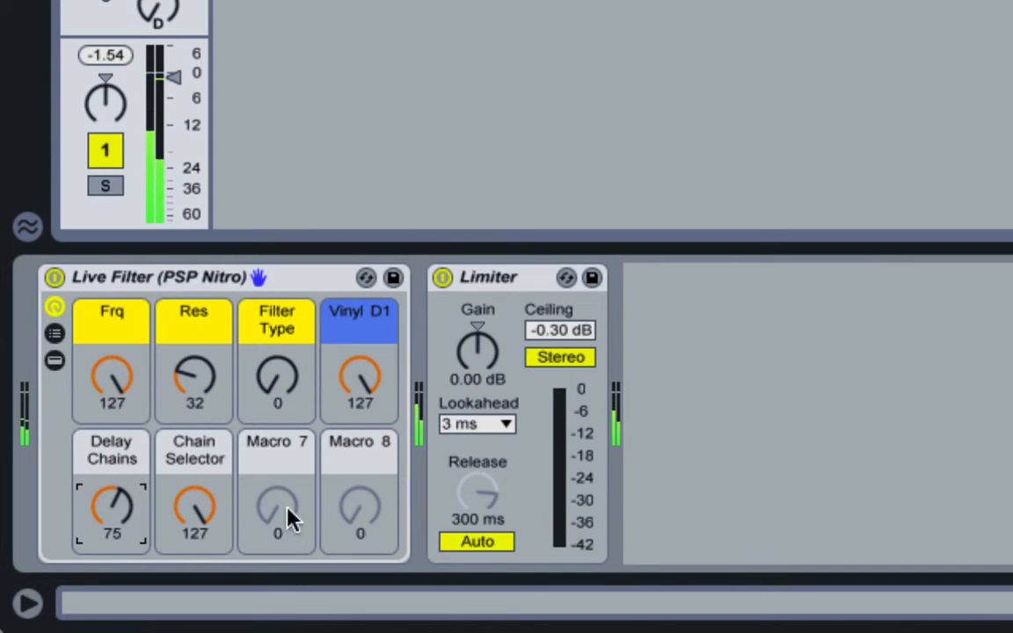
pyautogui.moveTo(122, 510); pyautogui.dragTo(122, 532)
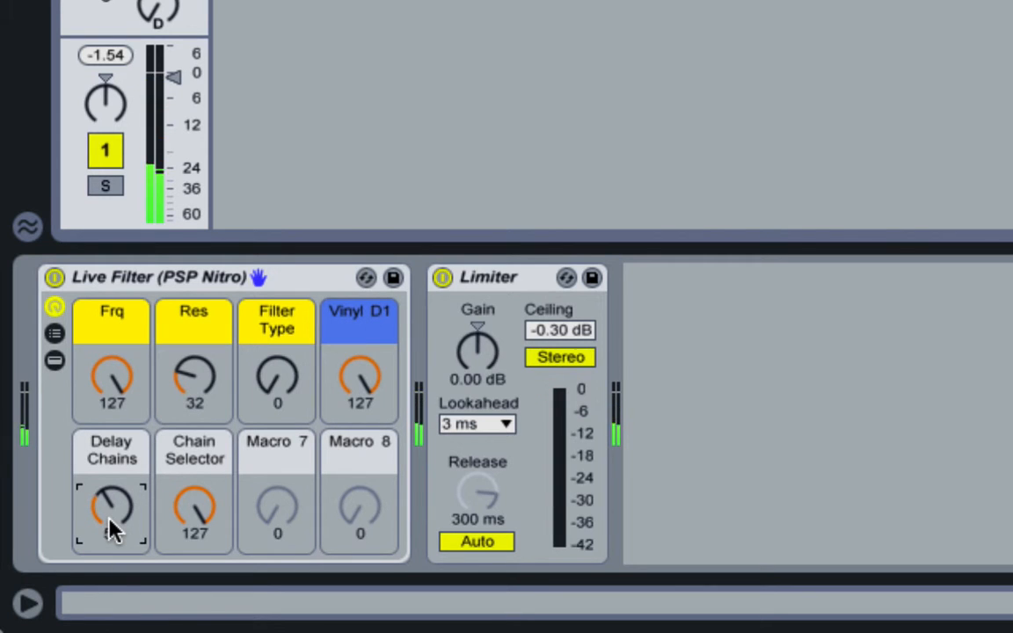
pyautogui.moveTo(113, 528); pyautogui.dragTo(113, 488)
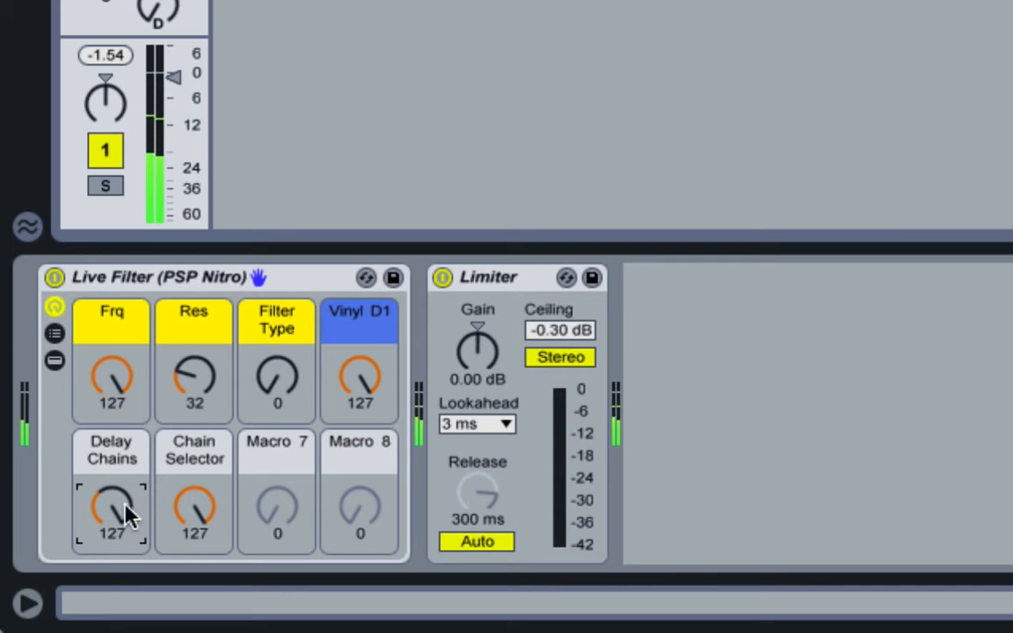
pyautogui.moveTo(107, 517); pyautogui.dragTo(106, 543)
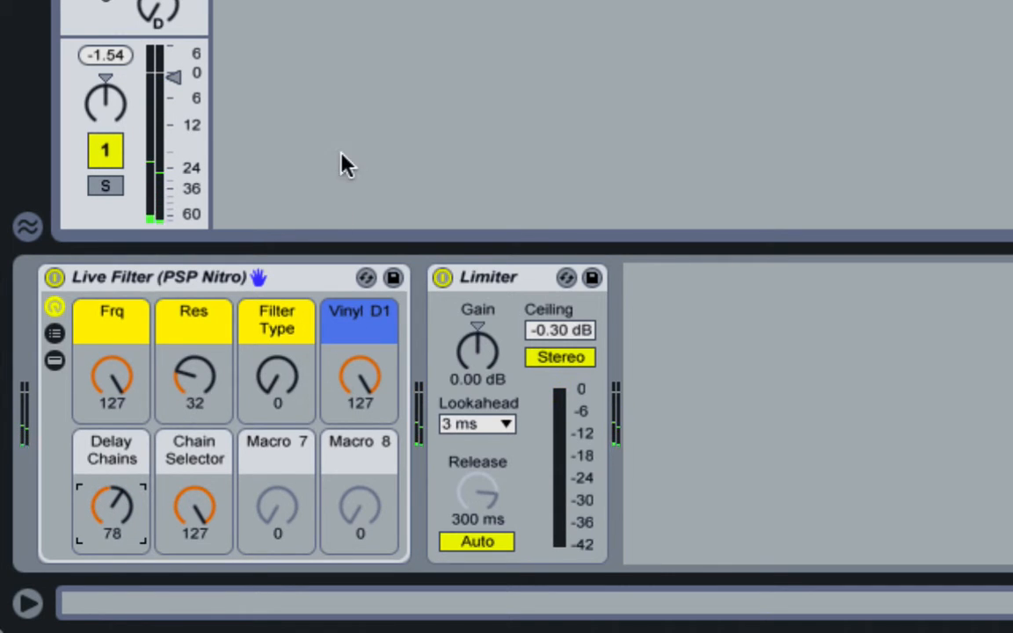
# - Reopen the Synth1-Duck clip and delete all breakpoints from its Delay Chains On Modulation envelope
pyautogui.doubleClick(83, 6)
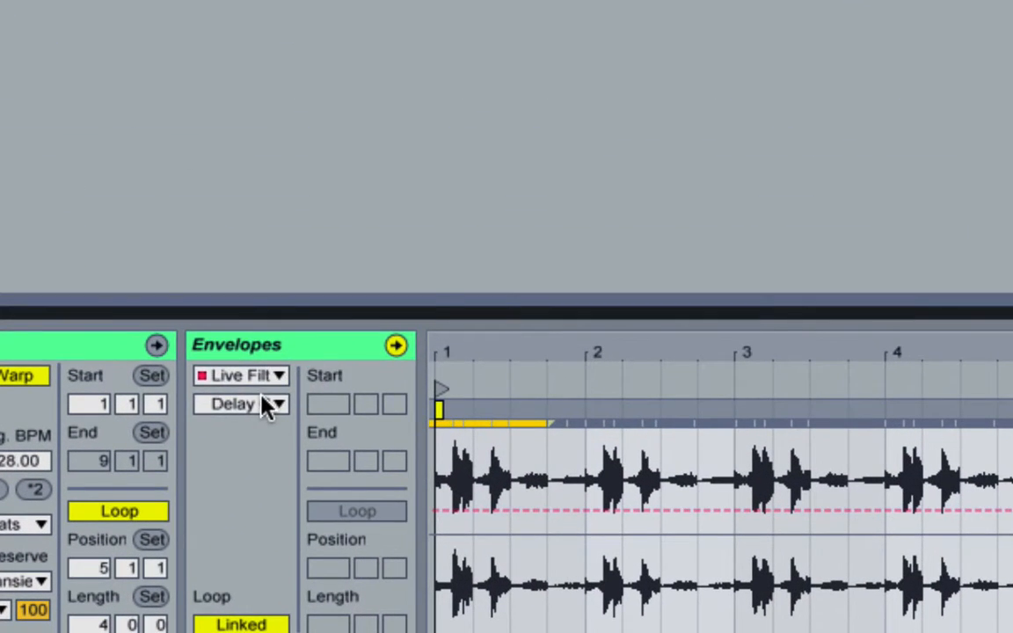
pyautogui.click(357, 487)
pyautogui.click(356, 249)
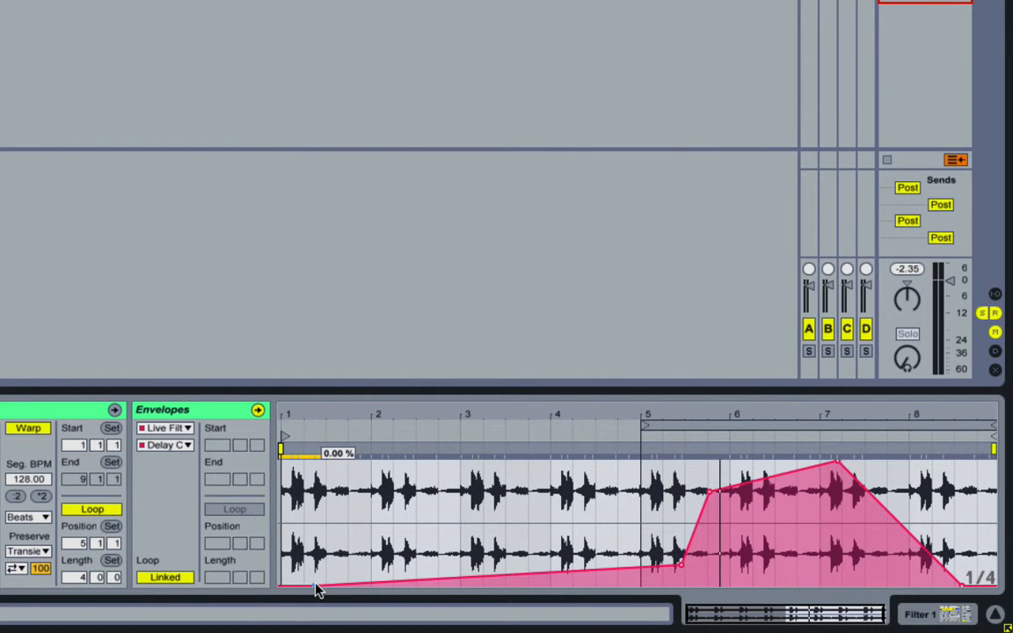
pyautogui.click(316, 586)
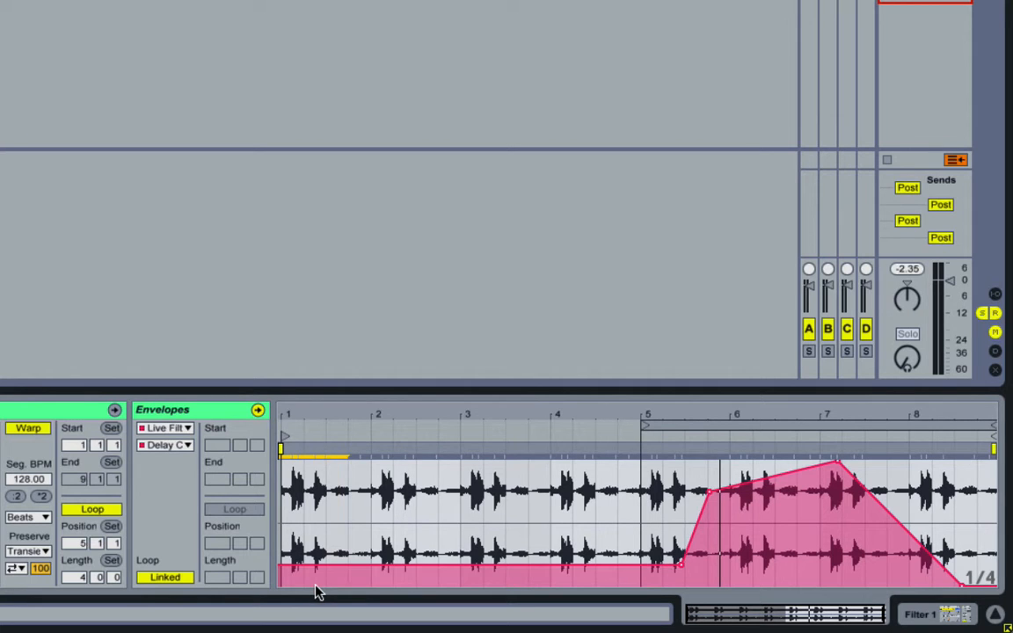
pyautogui.click(681, 568)
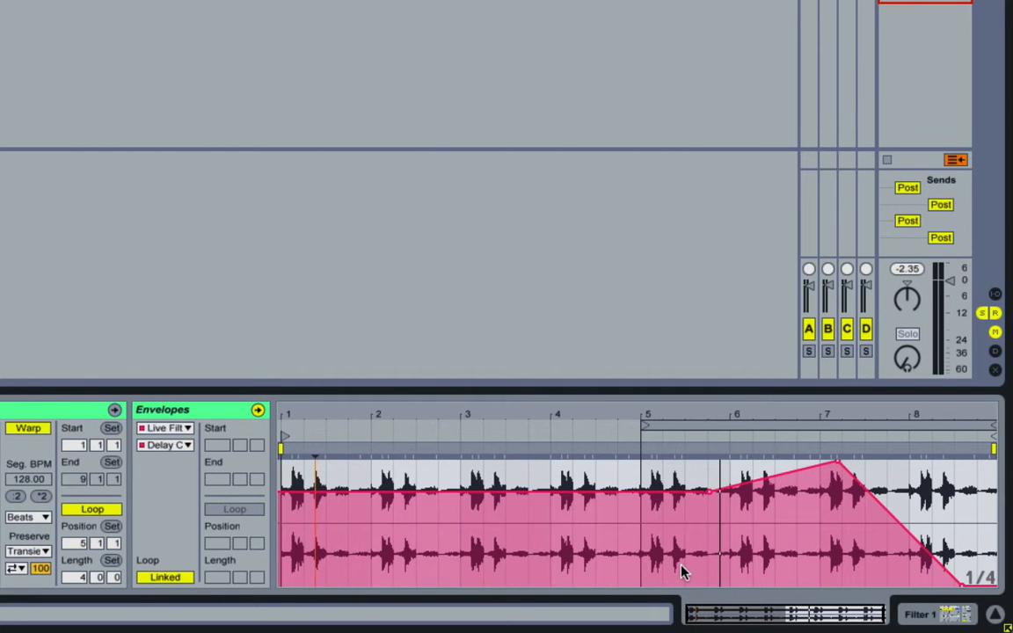
pyautogui.click(713, 492)
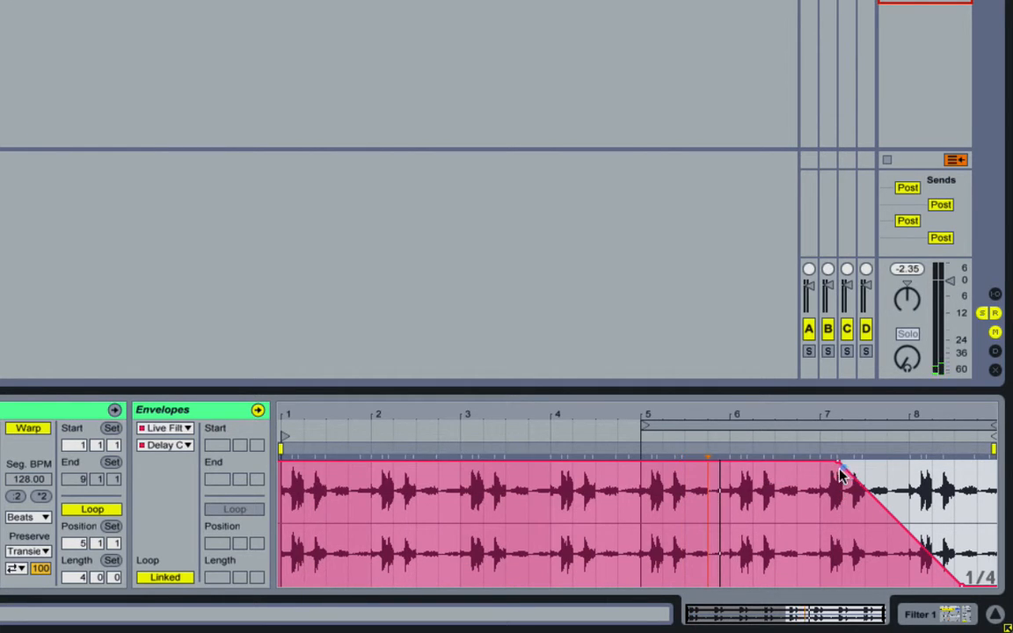
pyautogui.moveTo(826, 485); pyautogui.dragTo(1008, 481)
pyautogui.press('Delete')
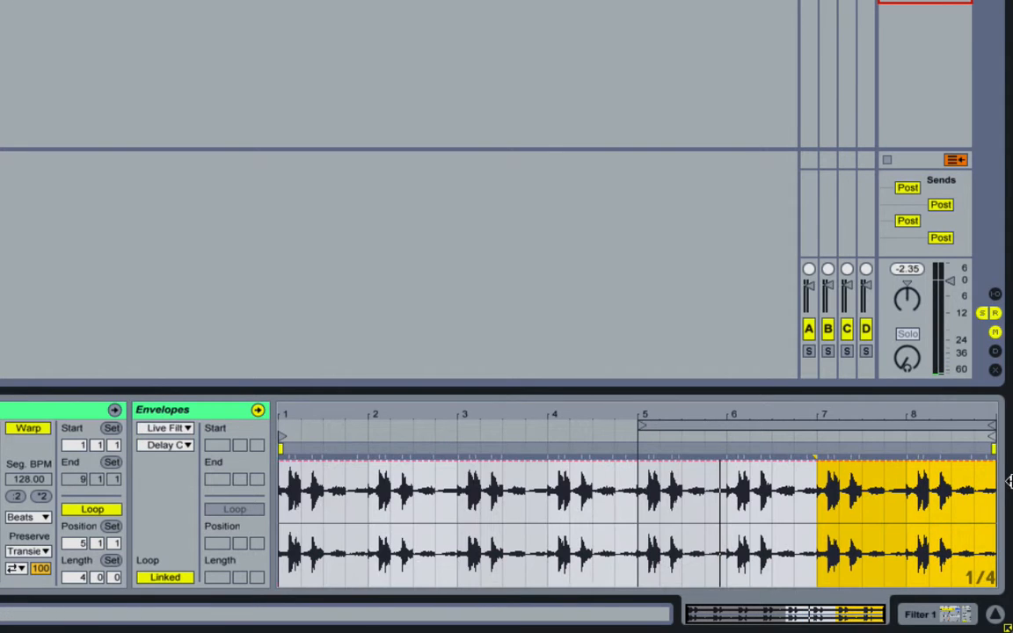
# - Draw a Delay Chains On automation envelope rising from about bar 5.5 to a peak just before bar 6 and falling to 5 just after bar 7
pyautogui.click(176, 445)
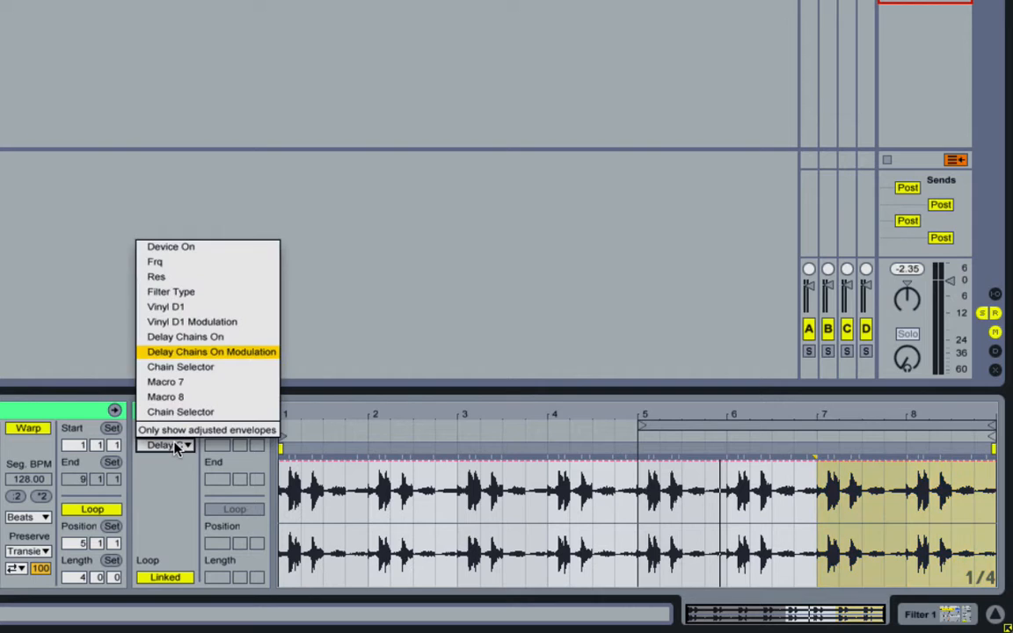
pyautogui.click(256, 342)
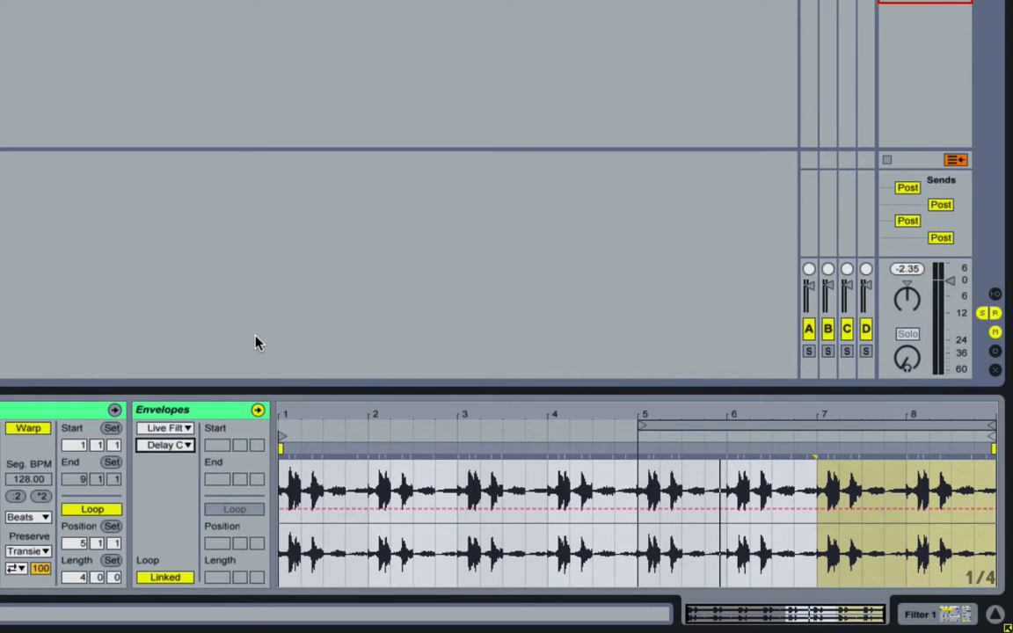
pyautogui.click(168, 446)
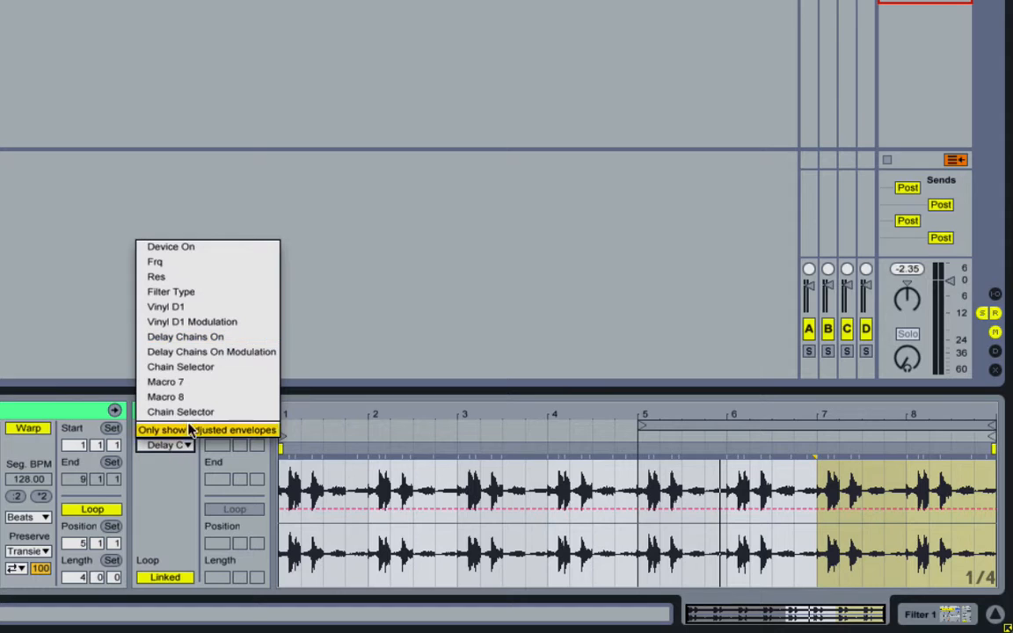
pyautogui.click(266, 339)
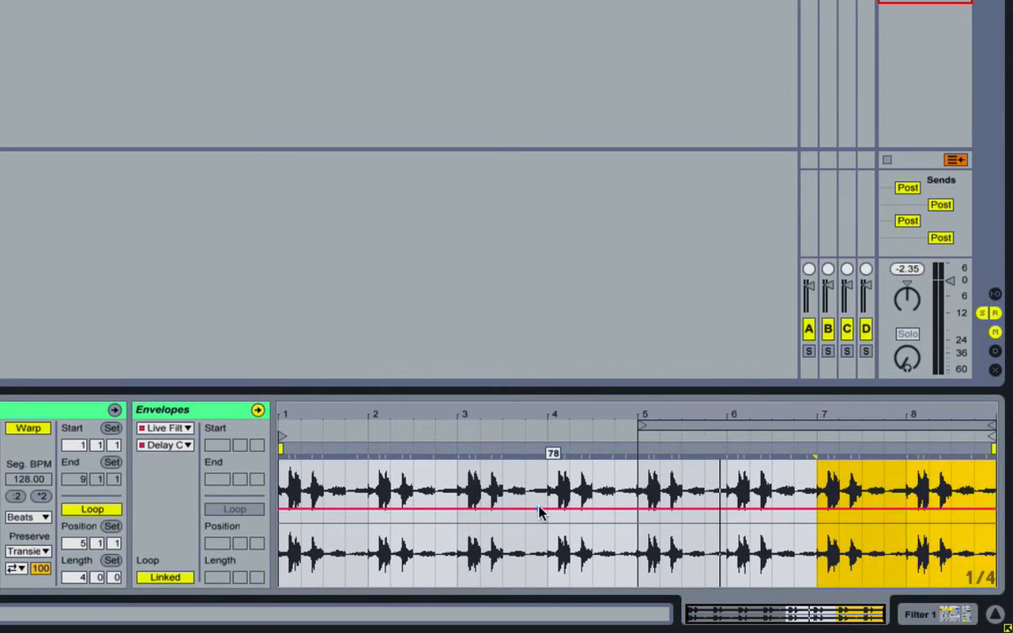
pyautogui.moveTo(580, 511); pyautogui.dragTo(719, 492)
pyautogui.doubleClick(743, 585)
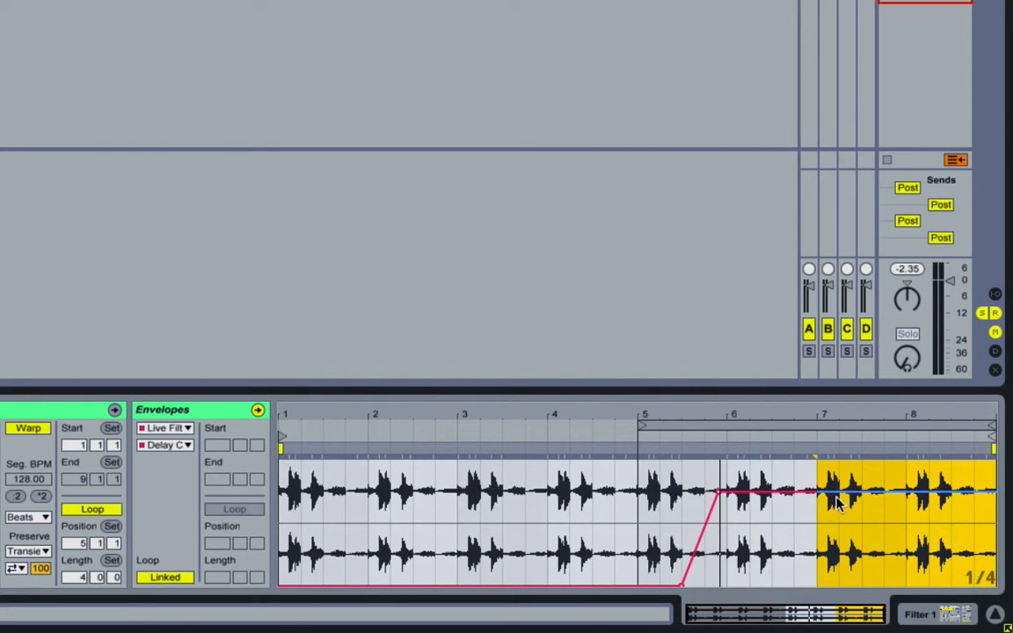
pyautogui.moveTo(842, 498); pyautogui.dragTo(837, 587)
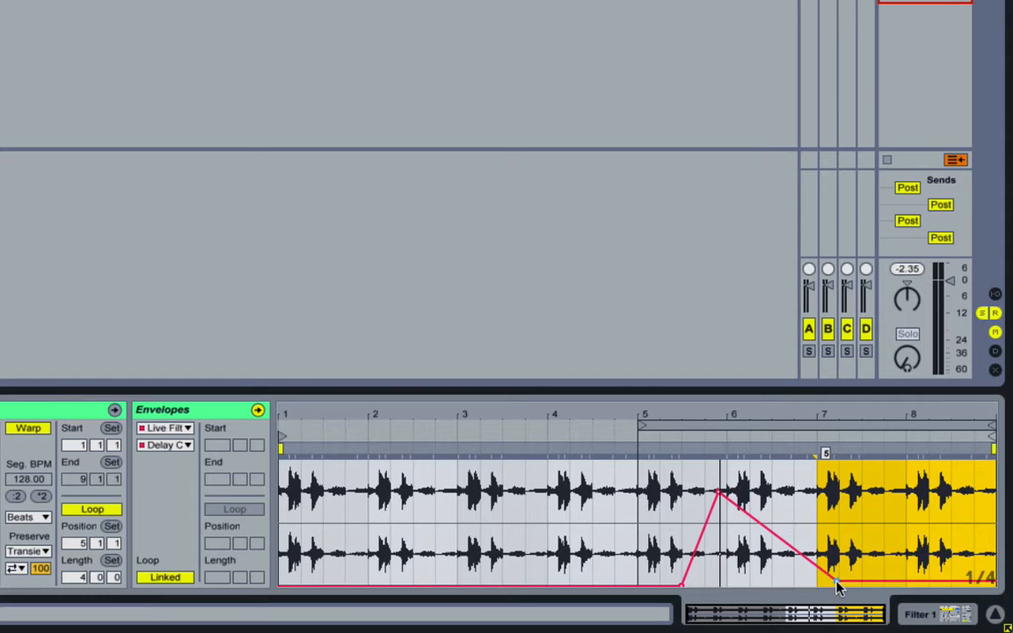
# - Extend the Delay Chains On automation envelope with a dip to 39 around bar 6.6, a peak near bar 7.5 and a fall near the clip's end
pyautogui.moveTo(907, 583)
pyautogui.mouseDown()
pyautogui.moveTo(907, 492)
pyautogui.moveTo(908, 565)
pyautogui.moveTo(861, 576)
pyautogui.moveTo(859, 482)
pyautogui.moveTo(858, 491)
pyautogui.mouseUp()
pyautogui.click(862, 560)
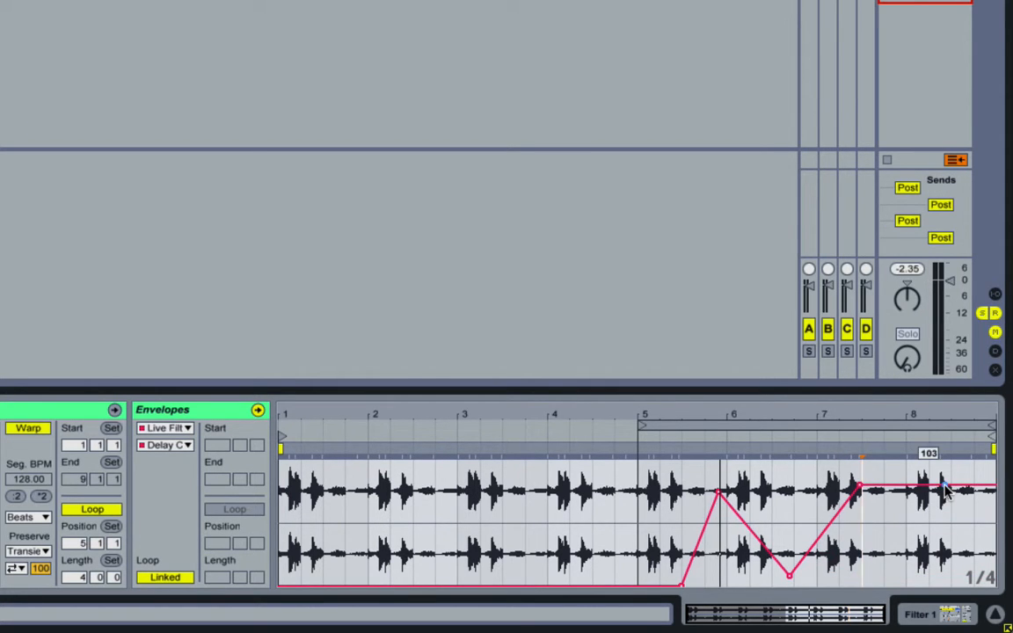
pyautogui.moveTo(943, 490); pyautogui.dragTo(981, 577)
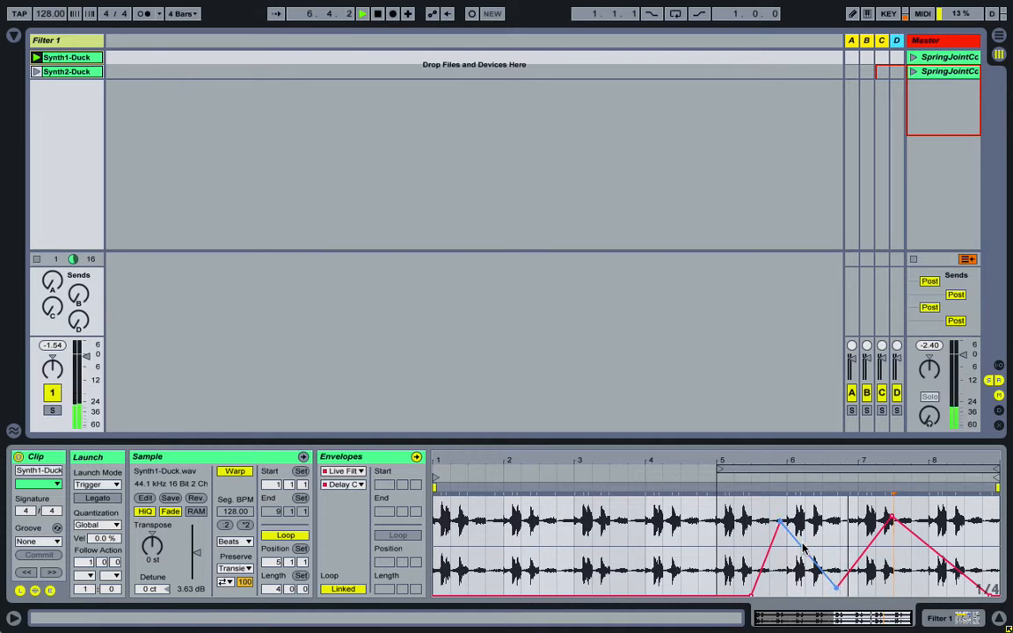
pyautogui.moveTo(836, 588); pyautogui.dragTo(834, 566)
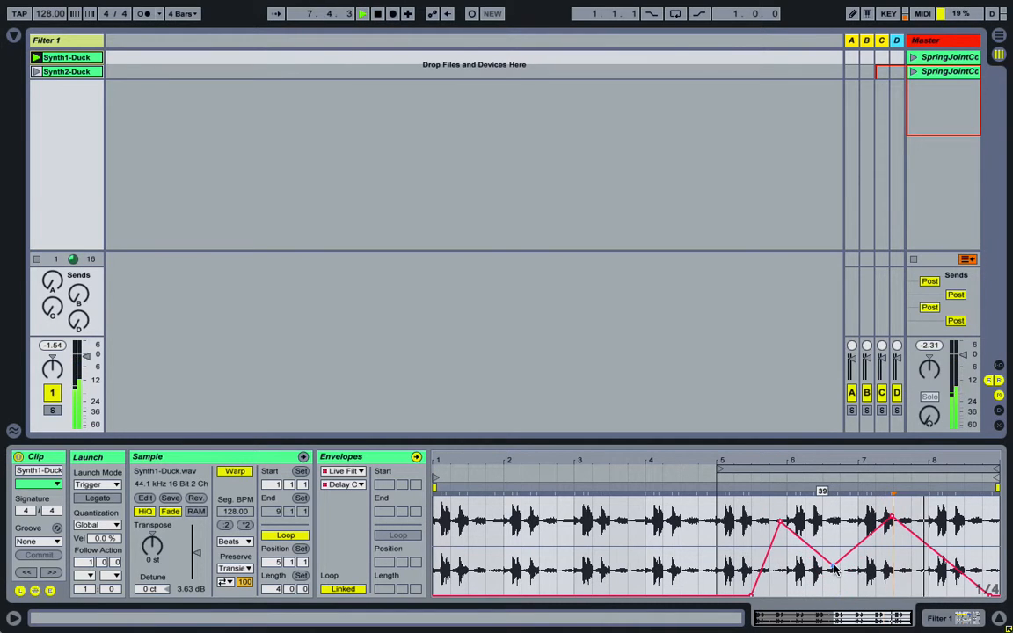
# - Check the Filter 1 track's devices and reshape the Synth1-Duck automation envelope into a maximum-level plateau from just before bar 6 to just after bar 8
pyautogui.hotkey('shift', 'Tab')
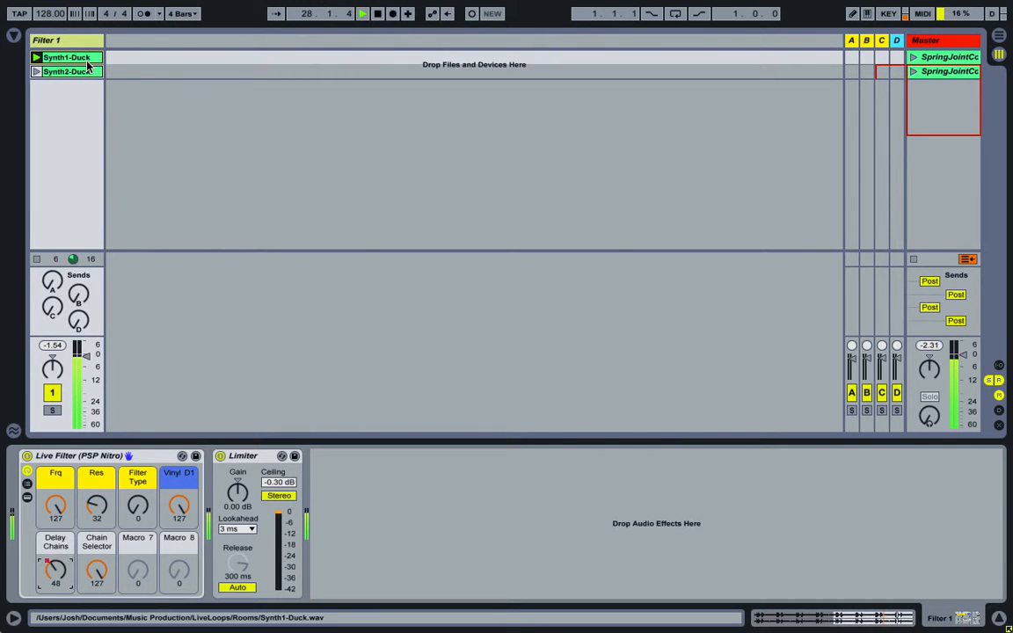
pyautogui.doubleClick(78, 58)
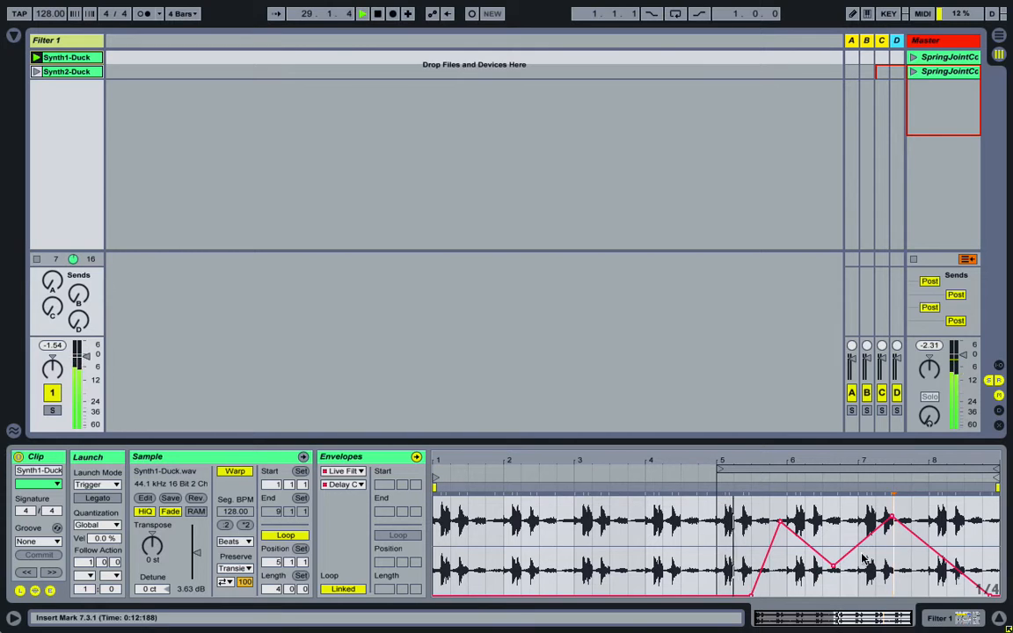
pyautogui.moveTo(834, 564); pyautogui.dragTo(823, 500)
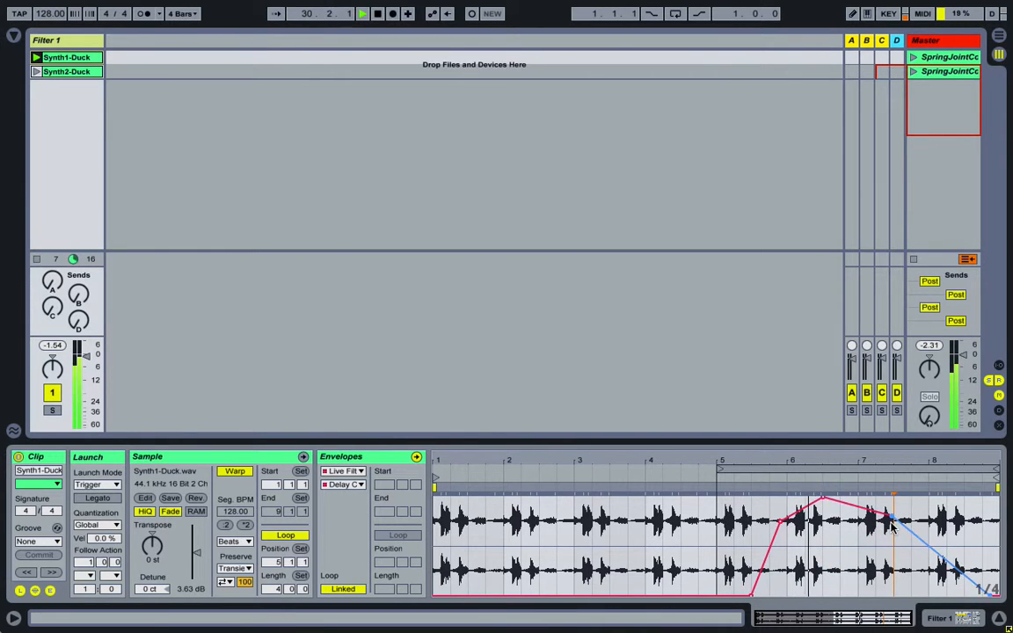
pyautogui.moveTo(891, 521); pyautogui.dragTo(938, 499)
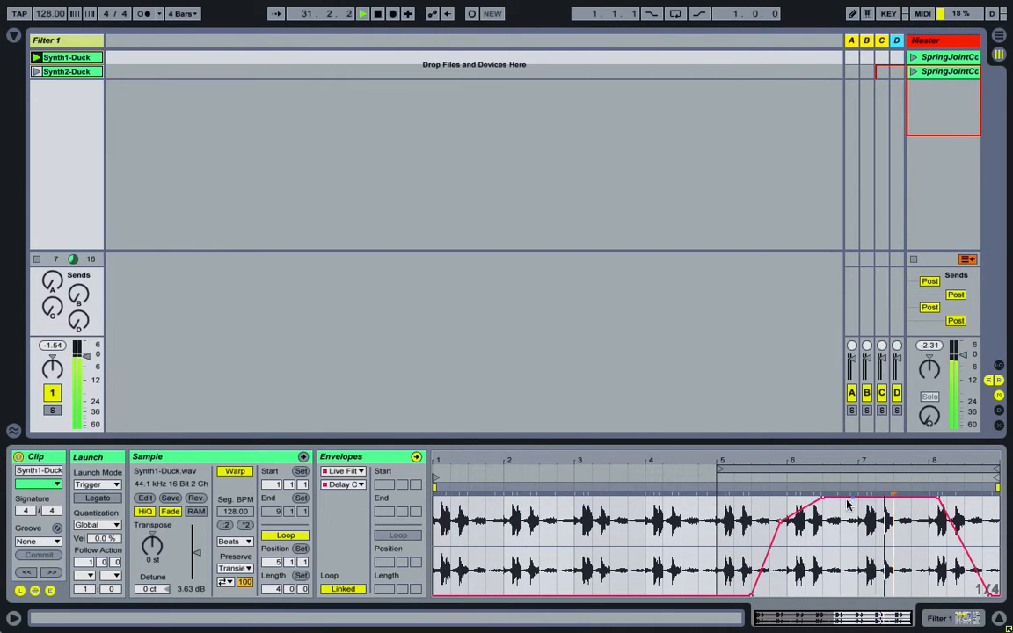
pyautogui.moveTo(780, 524); pyautogui.dragTo(780, 500)
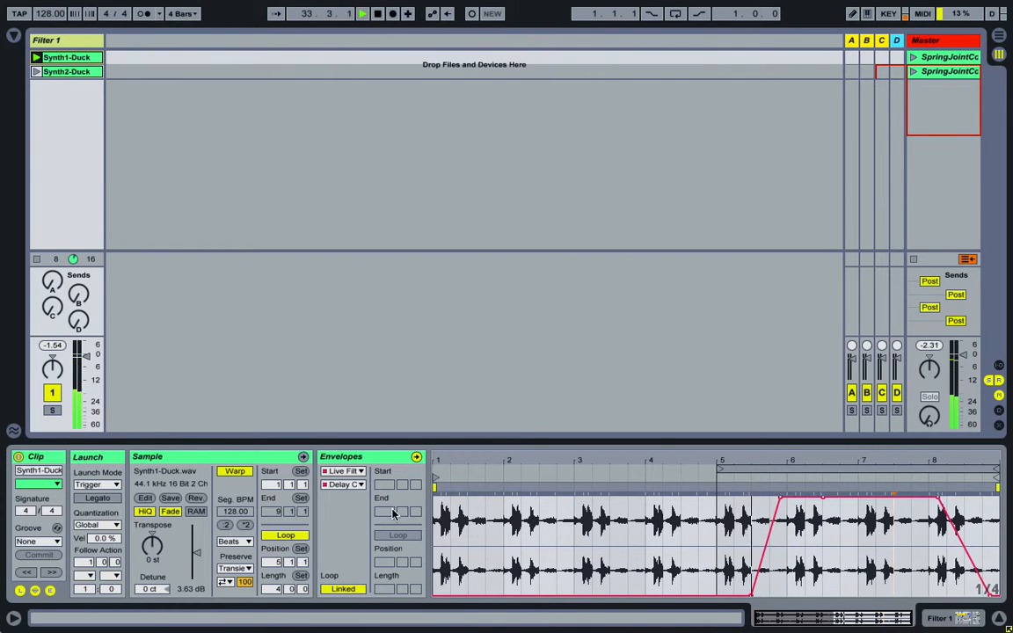
# - In the Delay Chains On Modulation envelope, draw a V-shaped dip from 100 % at about bar 6.5 to the minimum at bar 7, recovering by bar 7.5
pyautogui.click(349, 487)
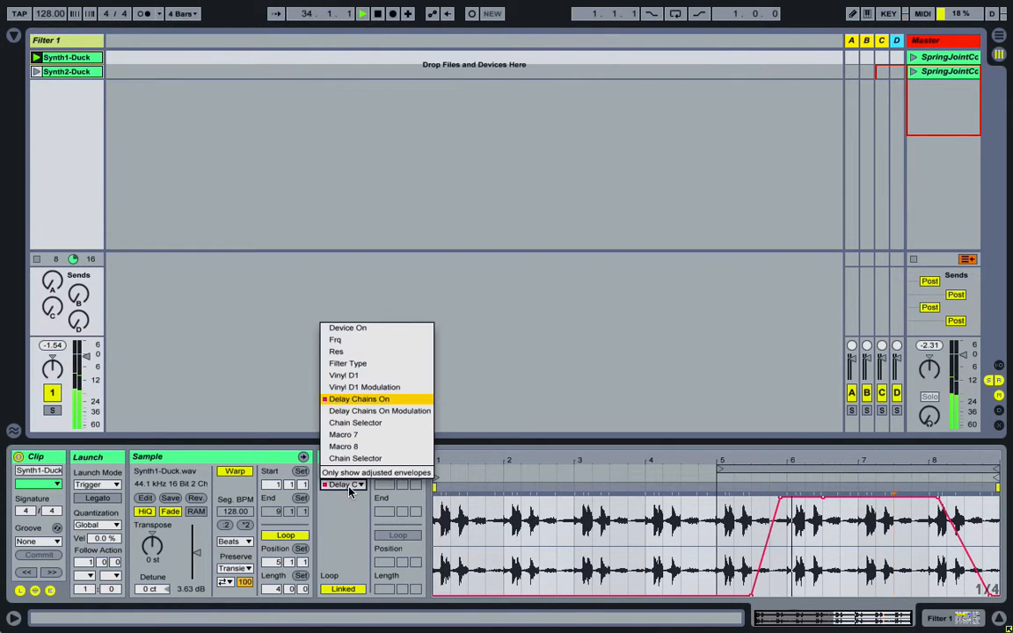
pyautogui.click(404, 413)
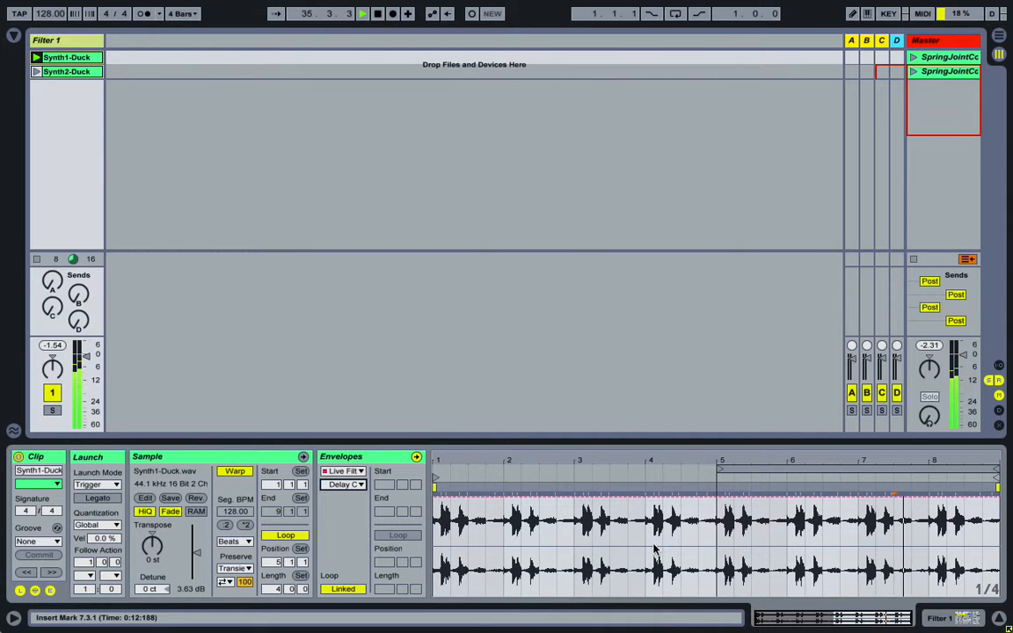
pyautogui.click(811, 503)
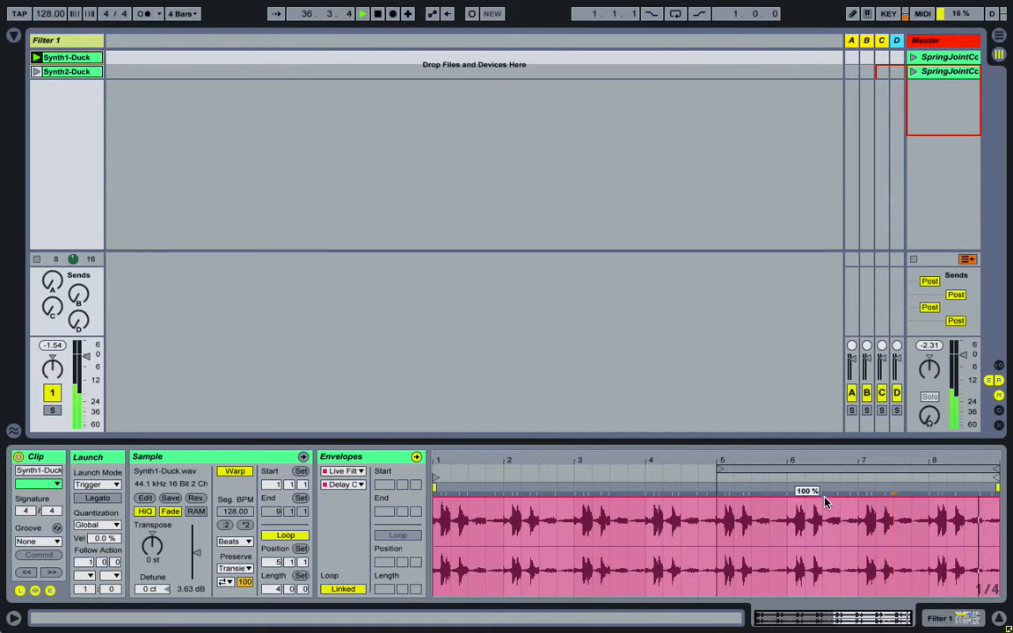
pyautogui.moveTo(825, 502); pyautogui.dragTo(860, 595)
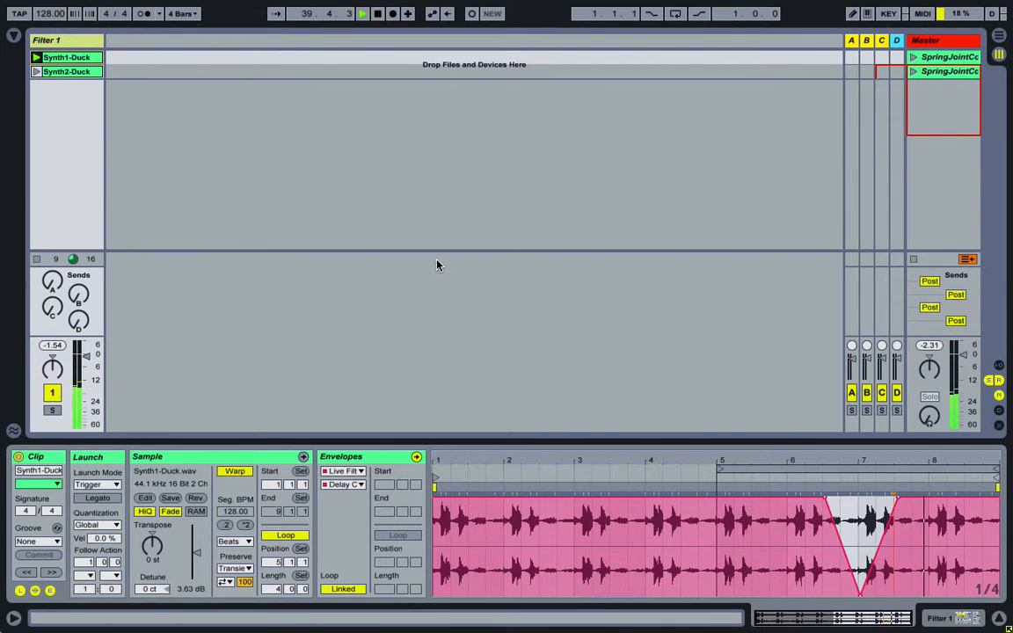
# - View the Live Filter rack's Delay Chains macro, and return to the Synth1-Duck clip to review its list of automation and modulation envelopes
pyautogui.click(957, 619)
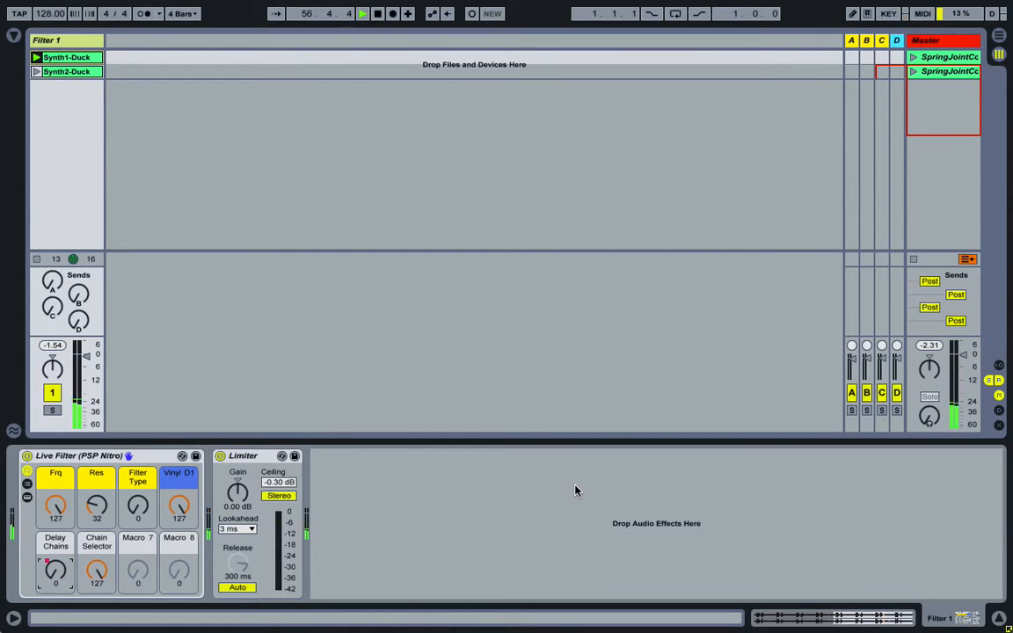
pyautogui.click(897, 620)
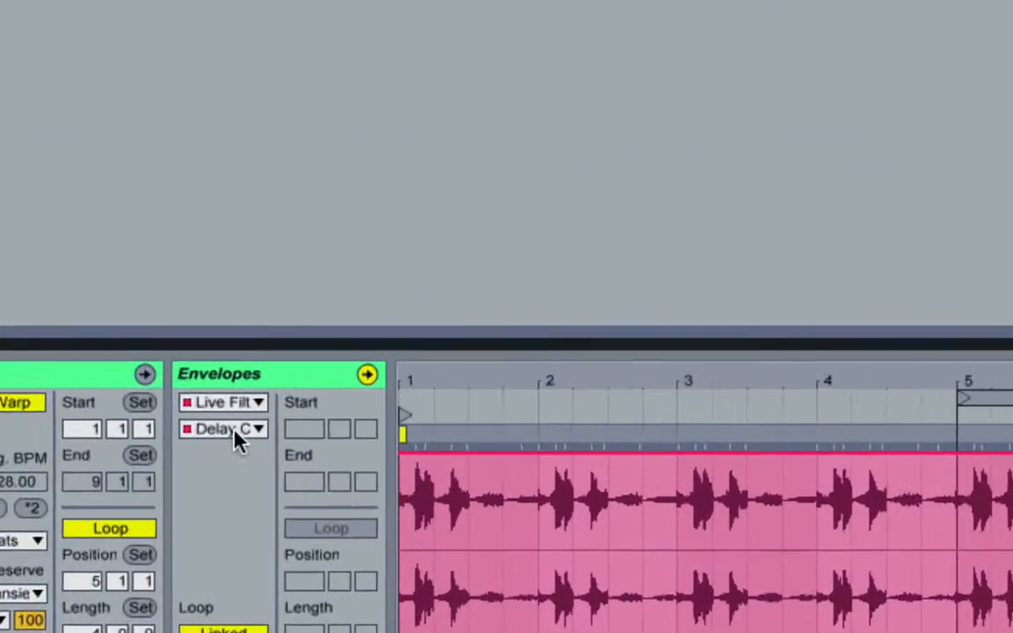
pyautogui.click(350, 485)
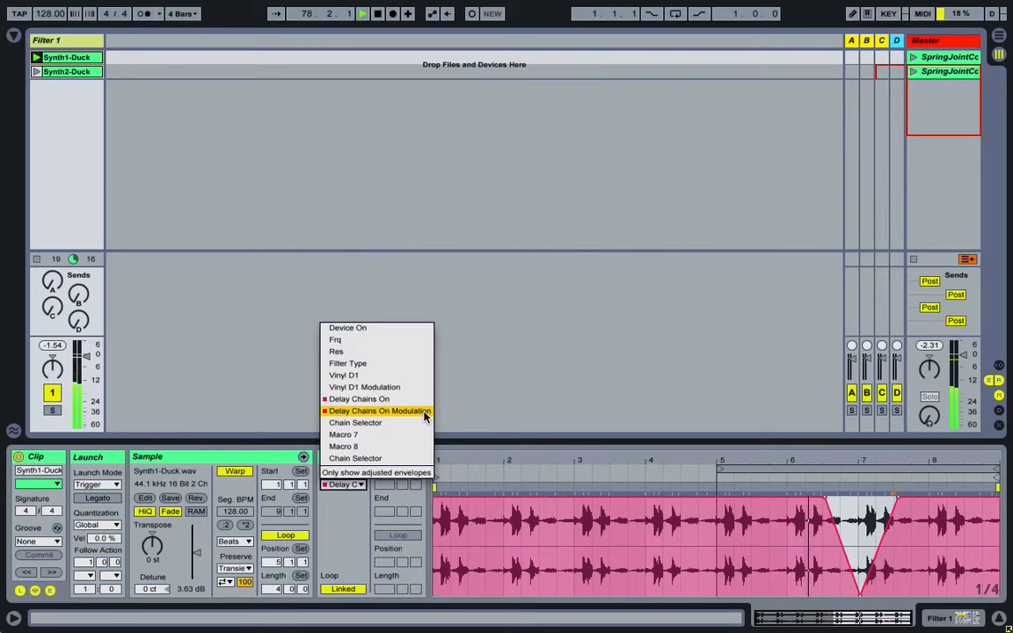
pyautogui.click(518, 368)
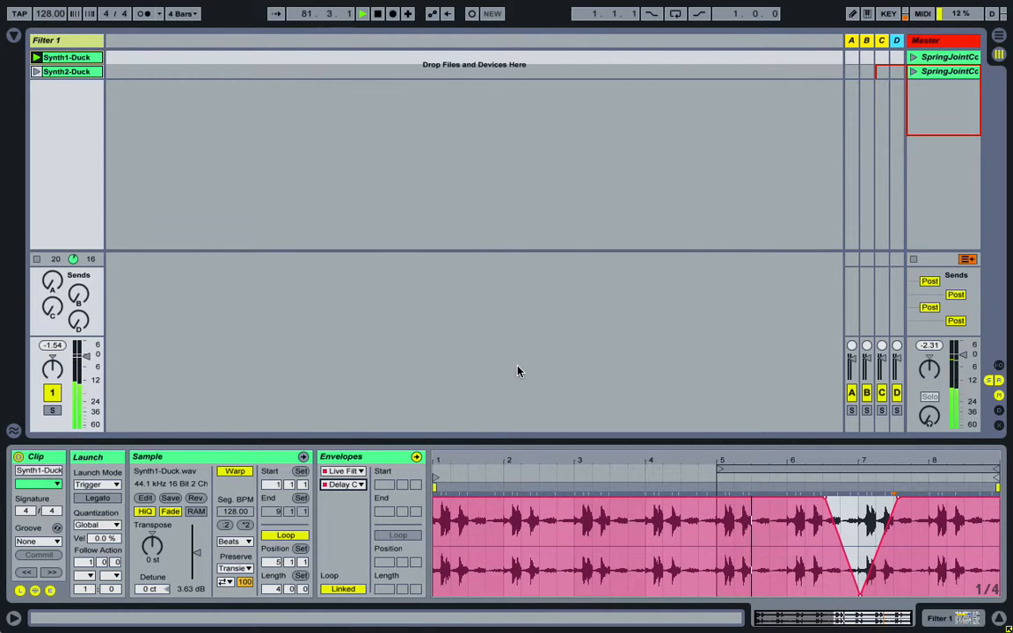